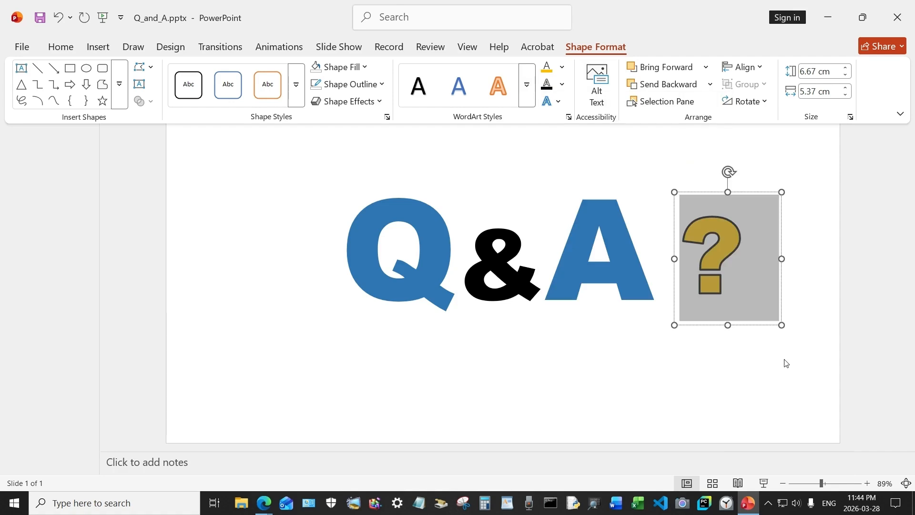
- Narrow the question mark's text box to about 4.17 cm wide by moving in its right edge
left_click(766, 363)
left_click(716, 253)
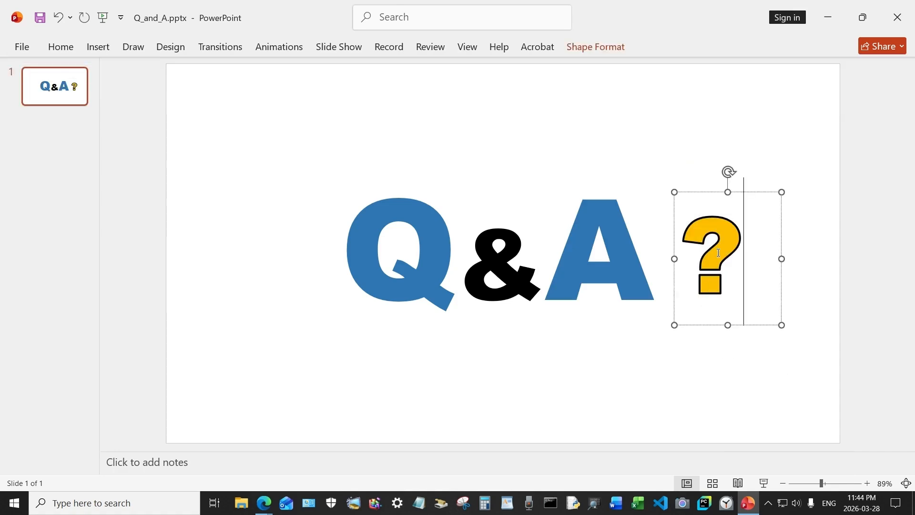
left_click_drag(782, 259, 757, 258)
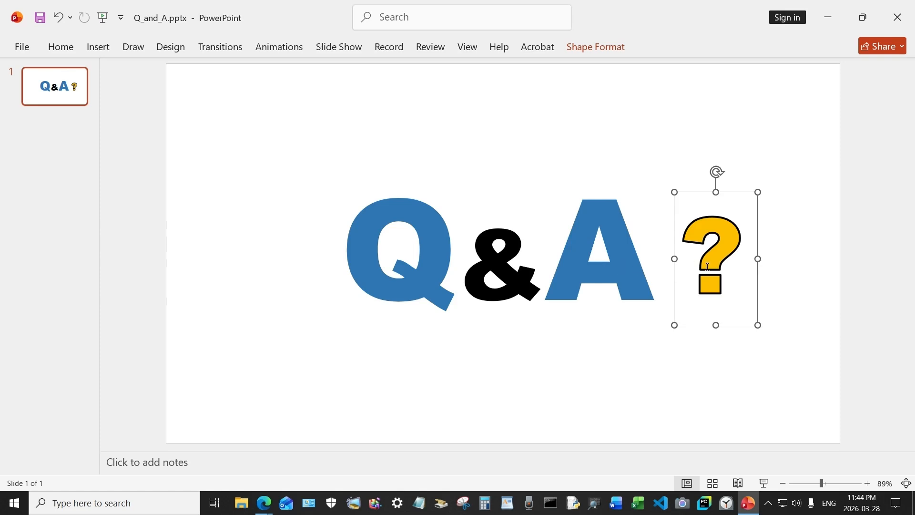
left_click(740, 258)
- Set the question mark's text box to No Fill and No Outline
left_click_drag(714, 261, 688, 259)
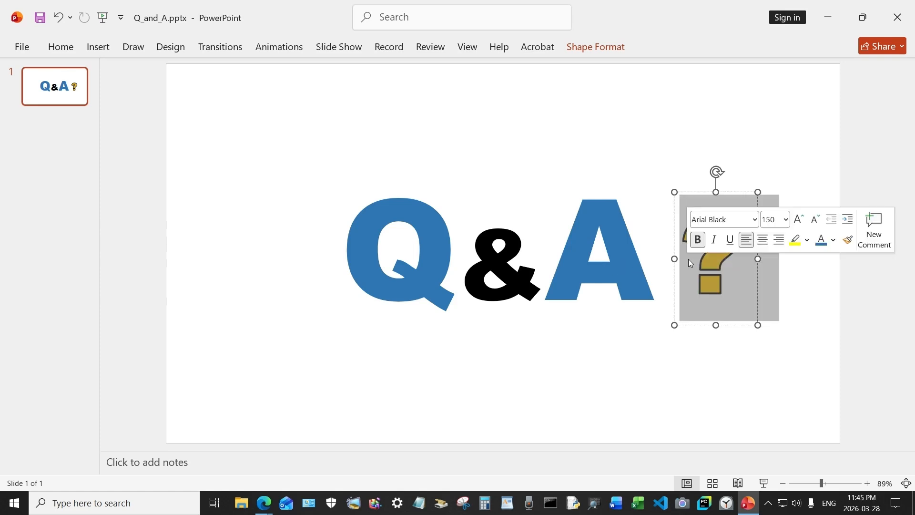
left_click(602, 46)
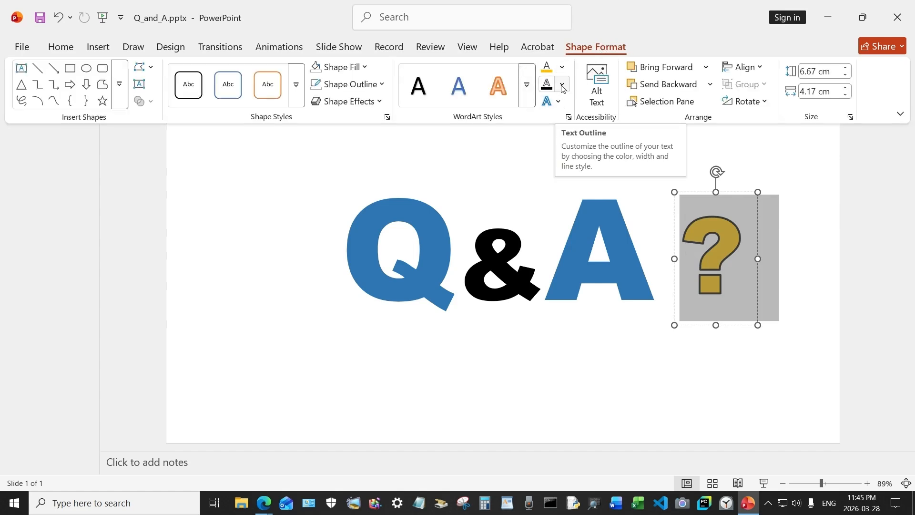
left_click(338, 67)
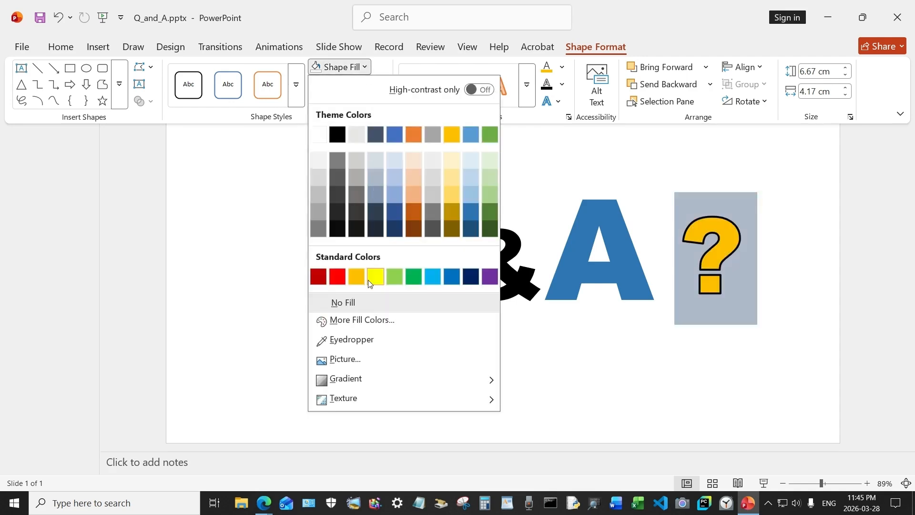
left_click(362, 305)
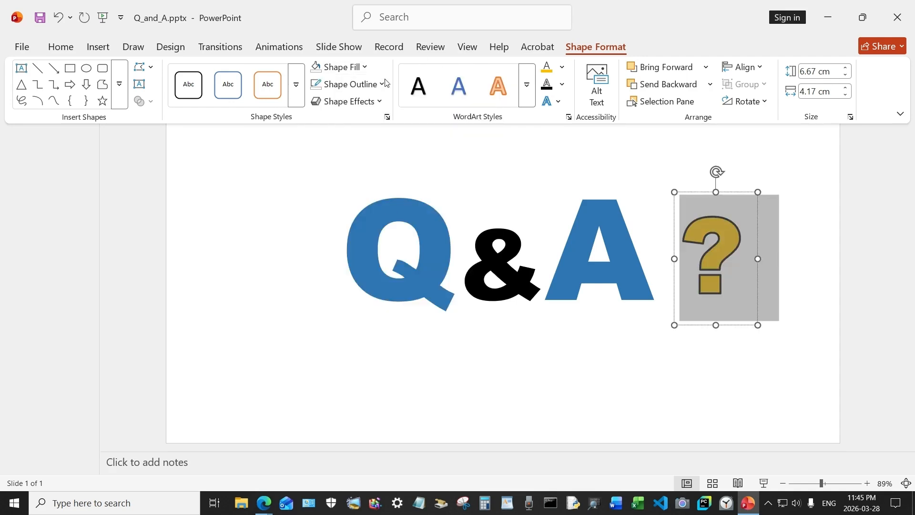
left_click(366, 84)
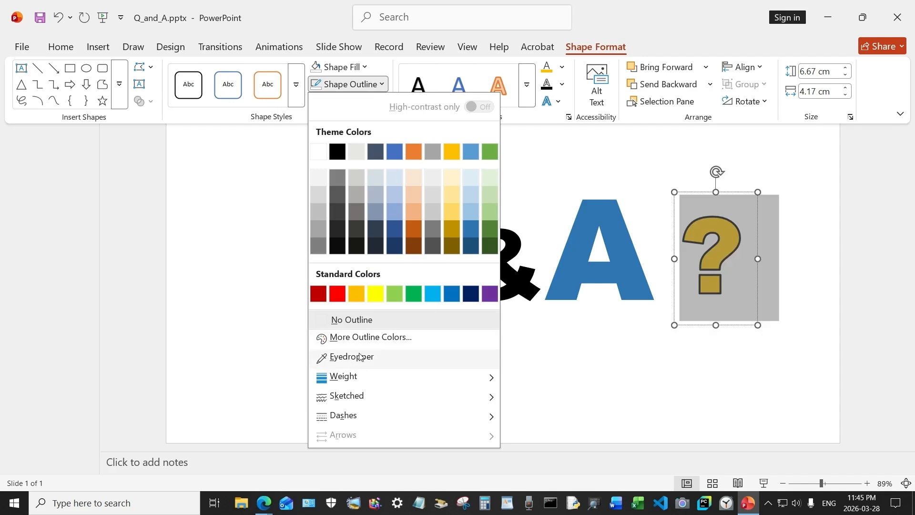
left_click(361, 320)
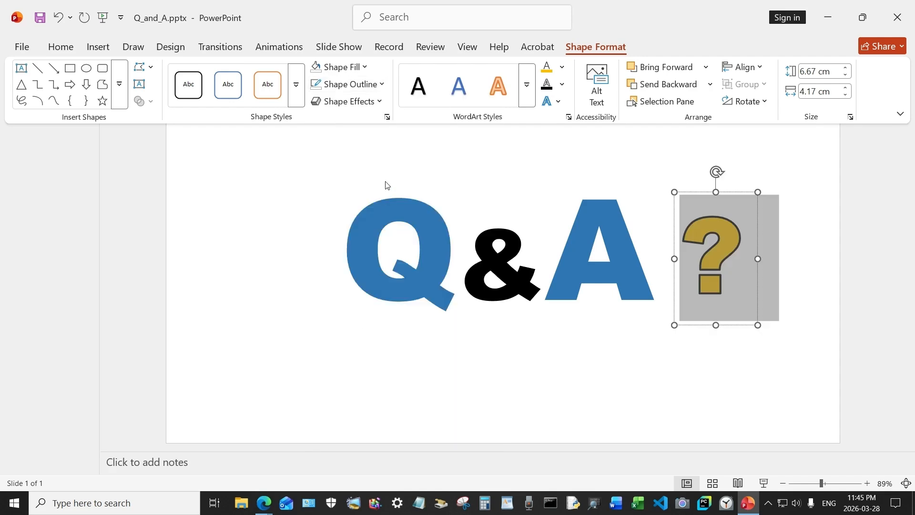
- Apply the first bevel preset as a text effect to the question mark
left_click(354, 101)
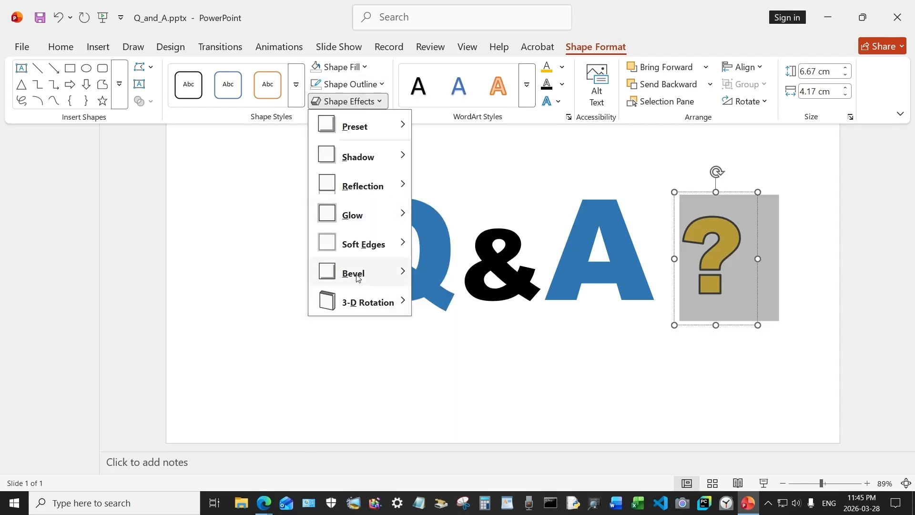
left_click(787, 172)
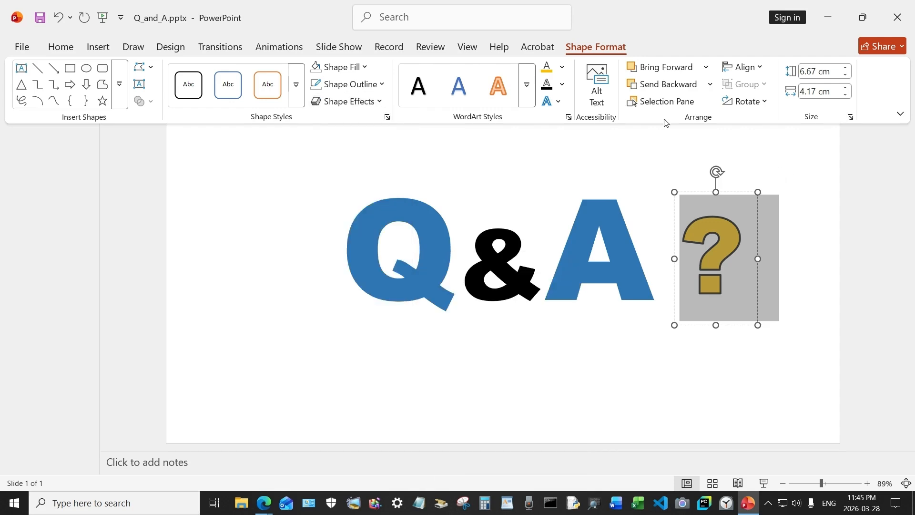
left_click(553, 101)
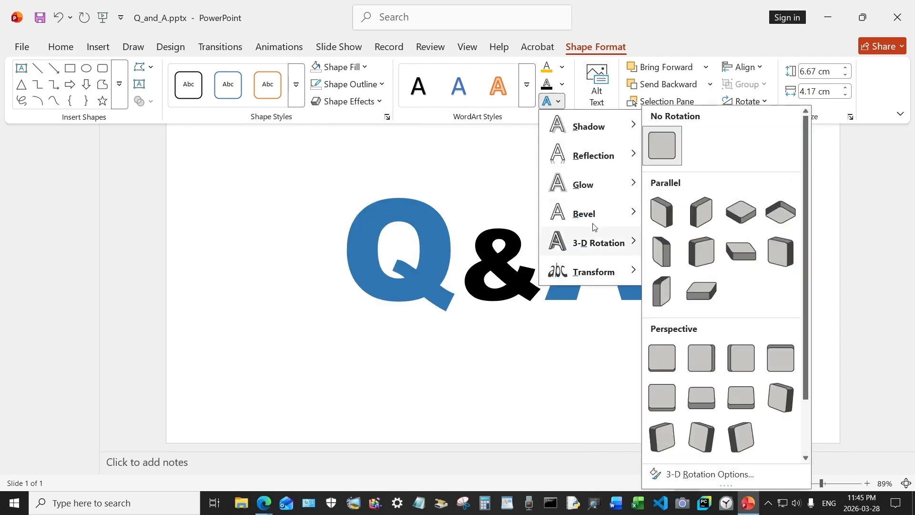
mouse_move(589, 220)
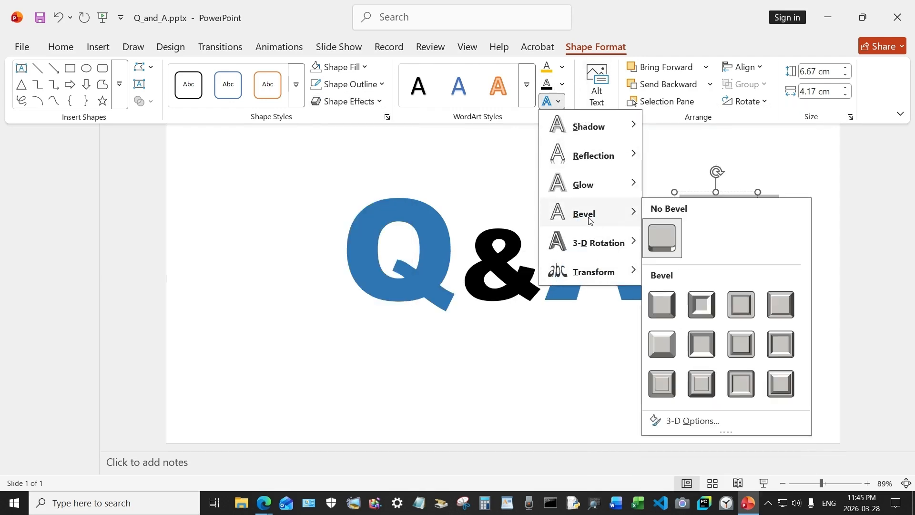
left_click(667, 312)
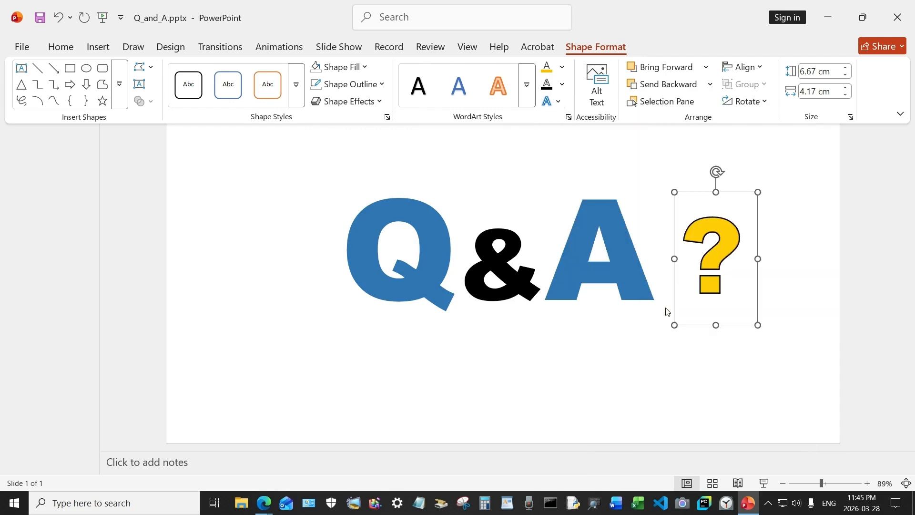
- Set the top bevel width of the question mark text to 10 pt in its 3-D Format settings
left_click(569, 118)
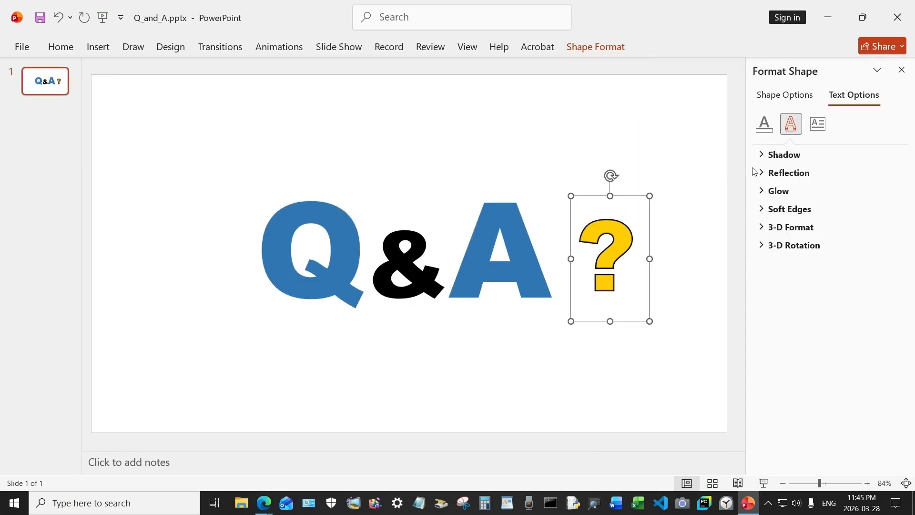
double_click(627, 263)
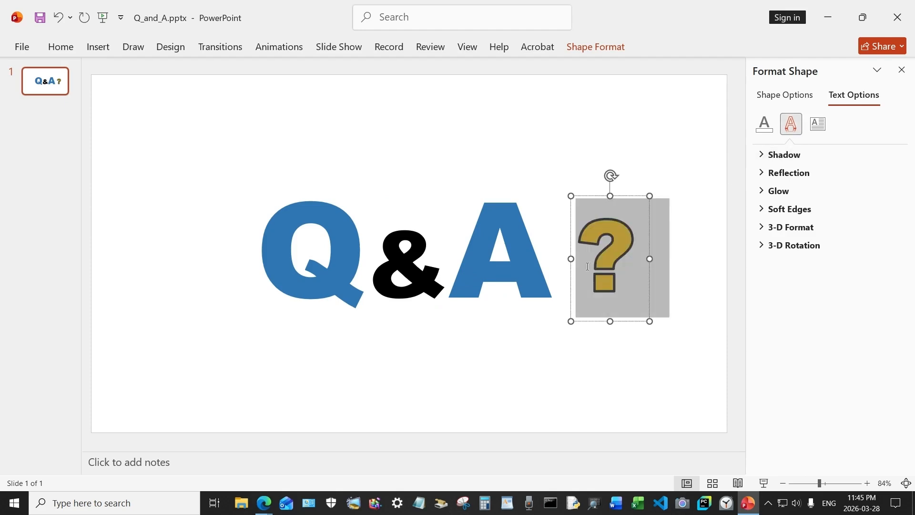
left_click(810, 227)
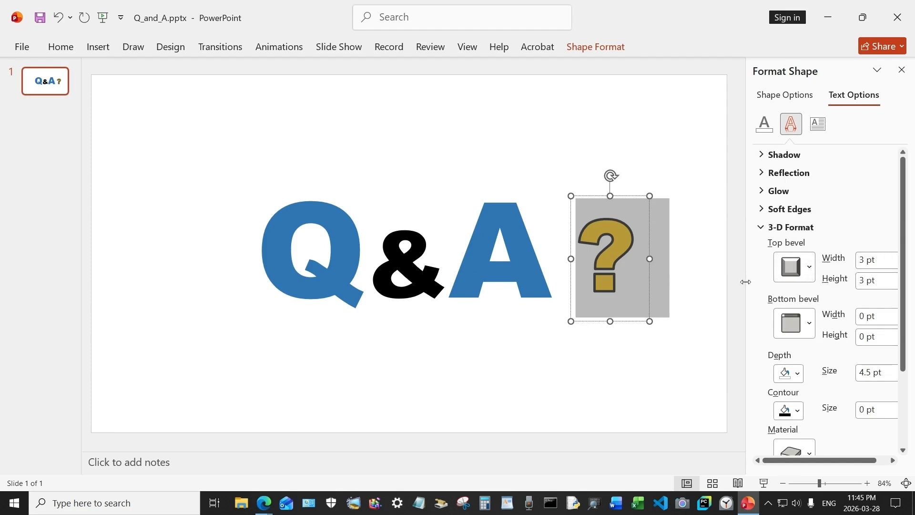
left_click_drag(745, 282, 688, 281)
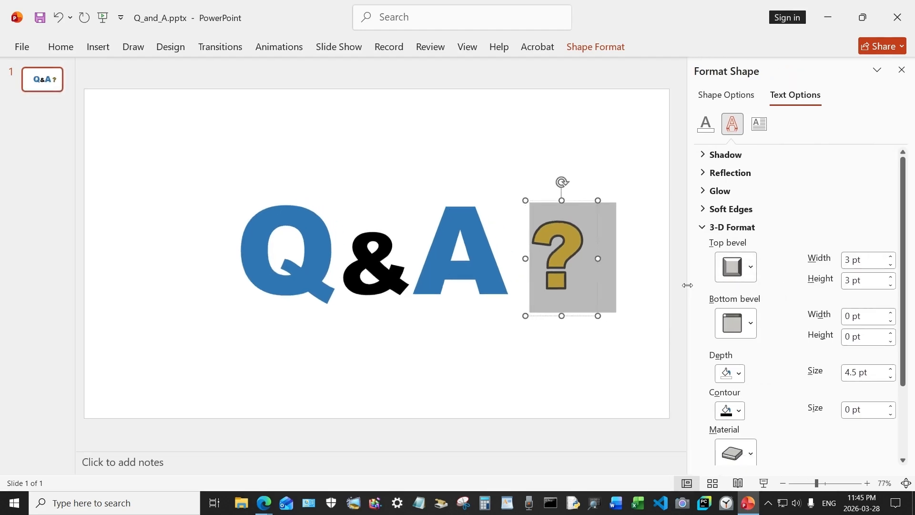
left_click(890, 256)
left_click(890, 256)
left_click(890, 257)
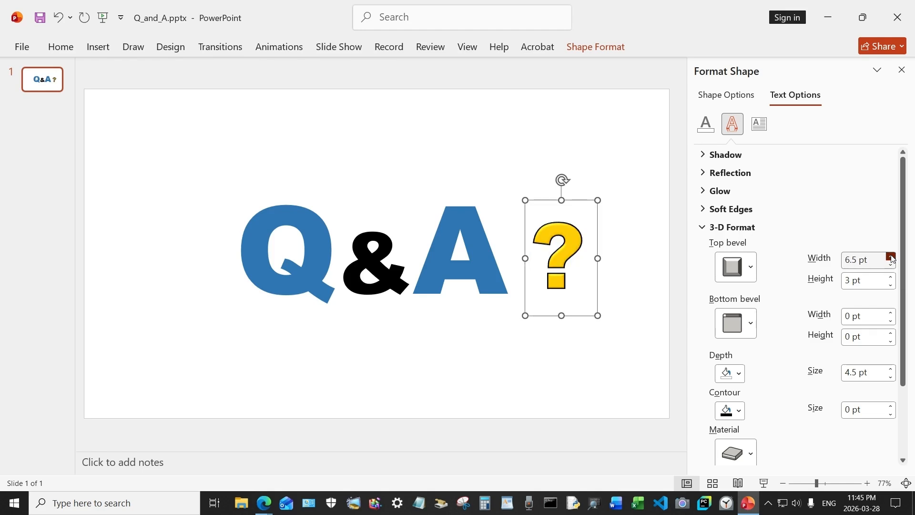
left_click(890, 257)
left_click(890, 257)
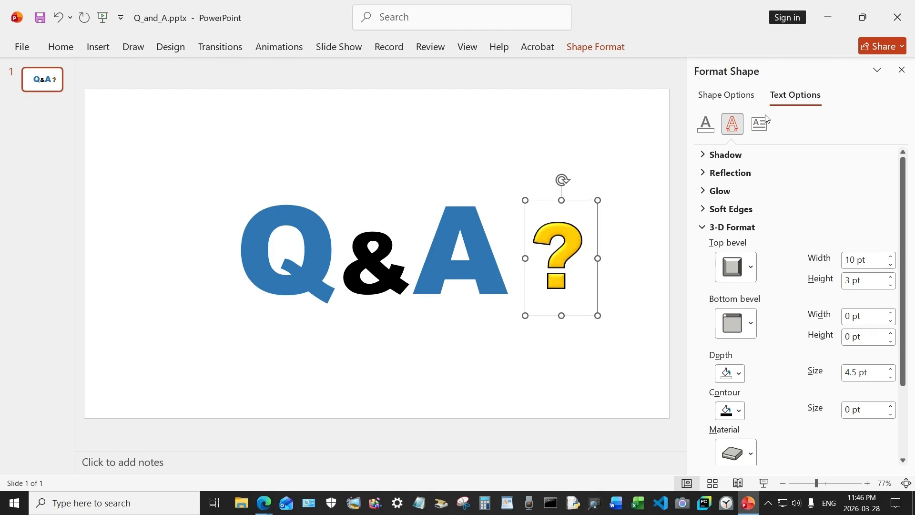
- Apply the first outer shadow preset as a text effect to the question mark
left_click(726, 155)
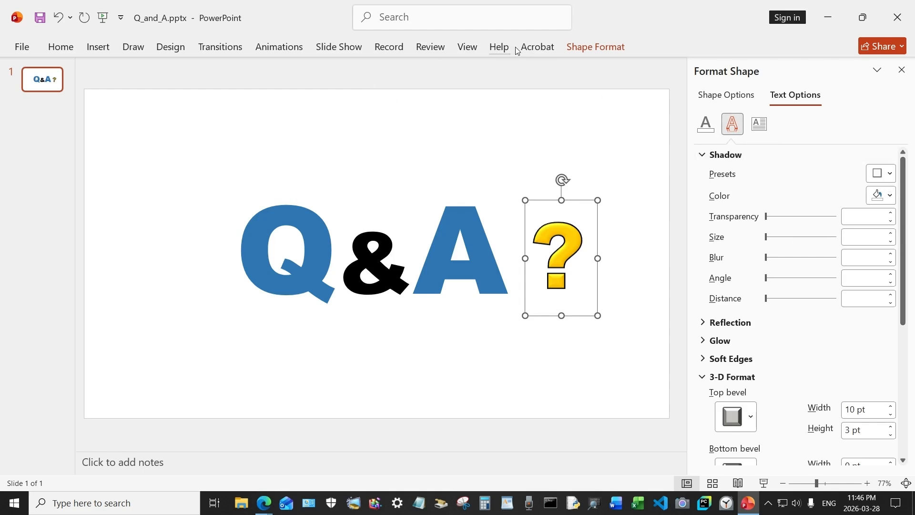
left_click(595, 47)
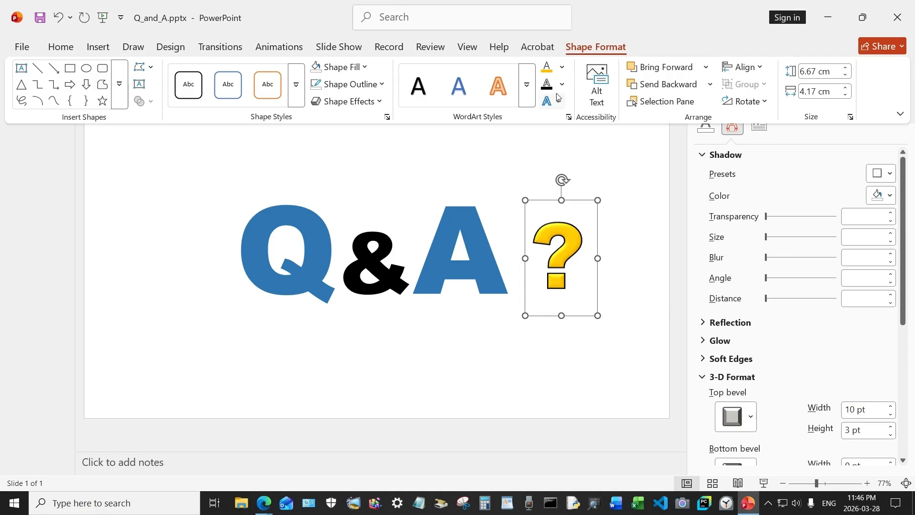
left_click(556, 101)
mouse_move(591, 125)
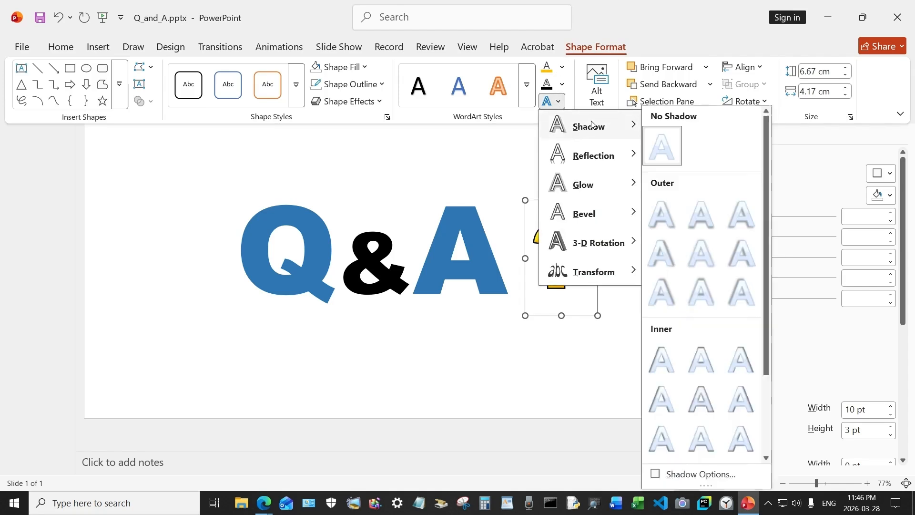
left_click(663, 214)
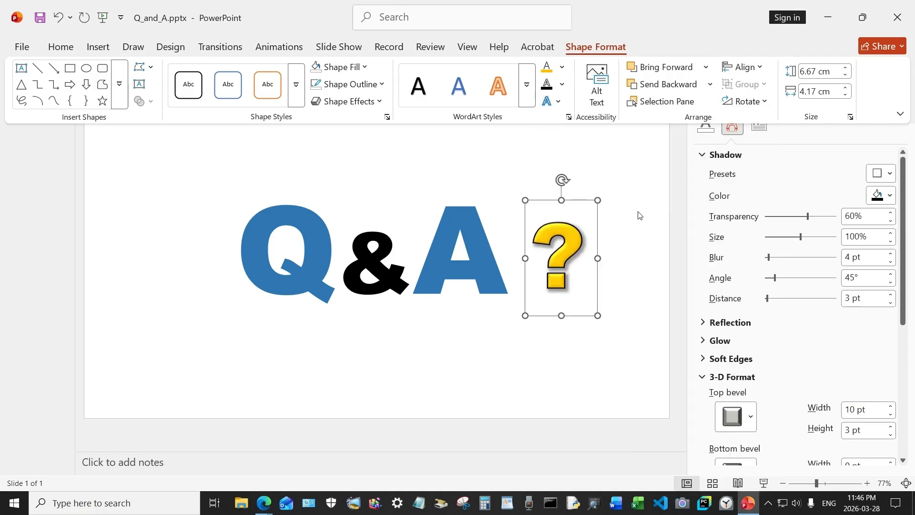
- Apply the first outer shadow preset to all of the Q&A text
left_click(504, 267)
left_click(501, 265)
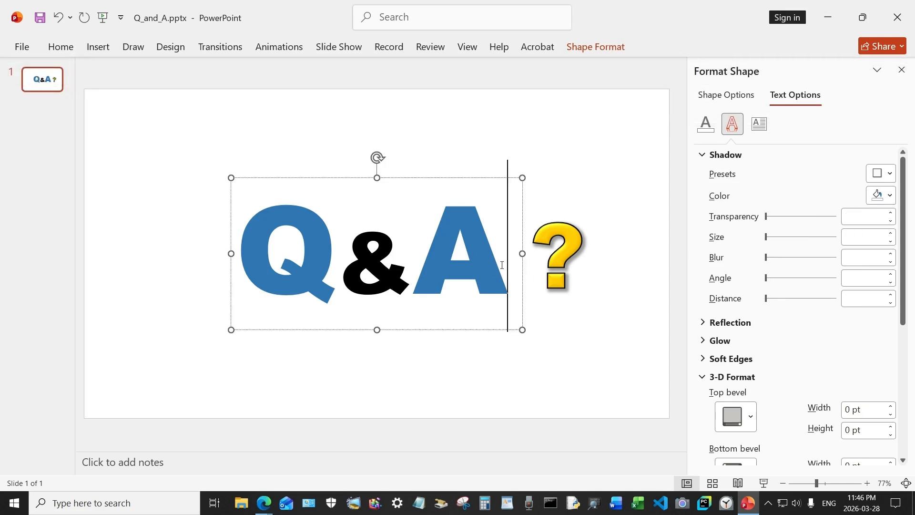
left_click_drag(500, 266, 311, 262)
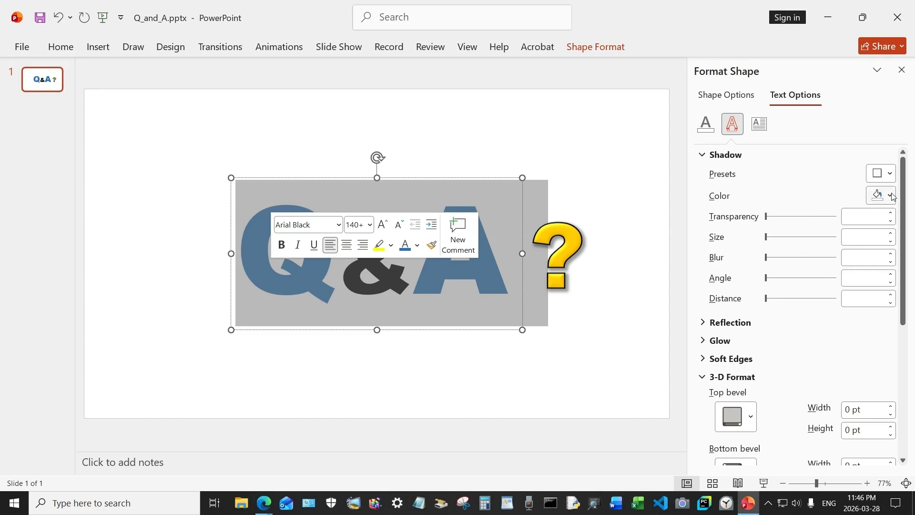
left_click(889, 173)
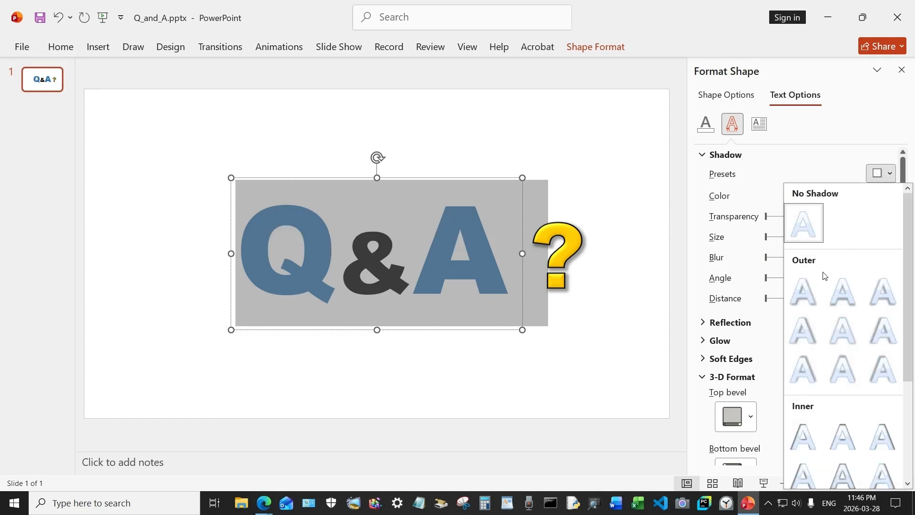
left_click(805, 299)
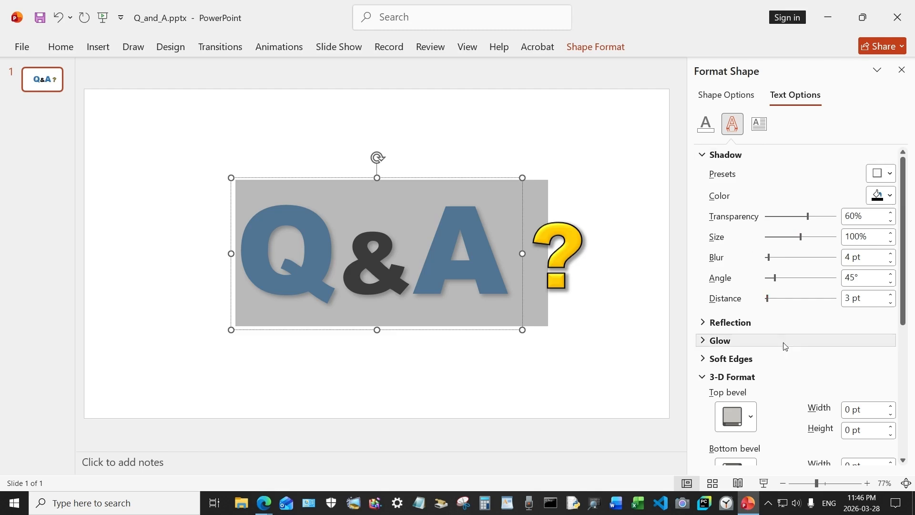
- Set the top bevel width of the Q&A text to 10 pt and deselect the text box
scroll(781, 400, "down", 3)
left_click(743, 302)
left_click(736, 186)
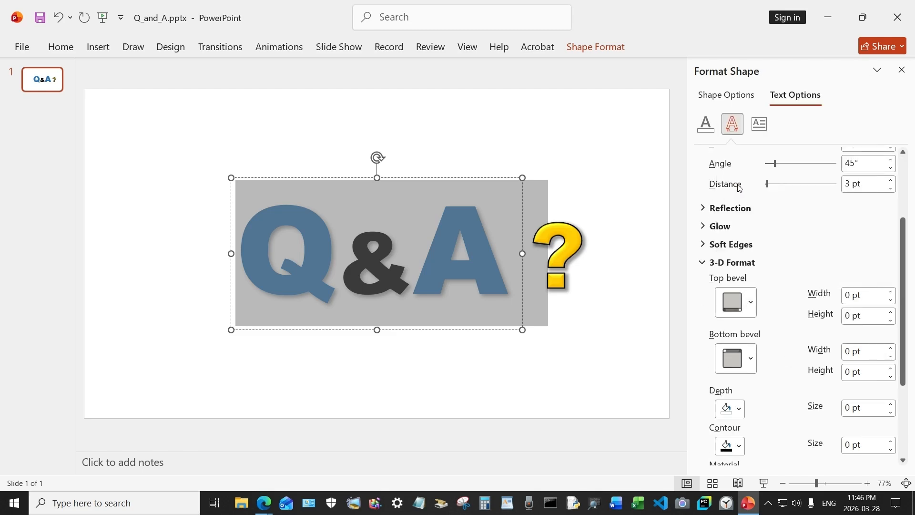
left_click(890, 291)
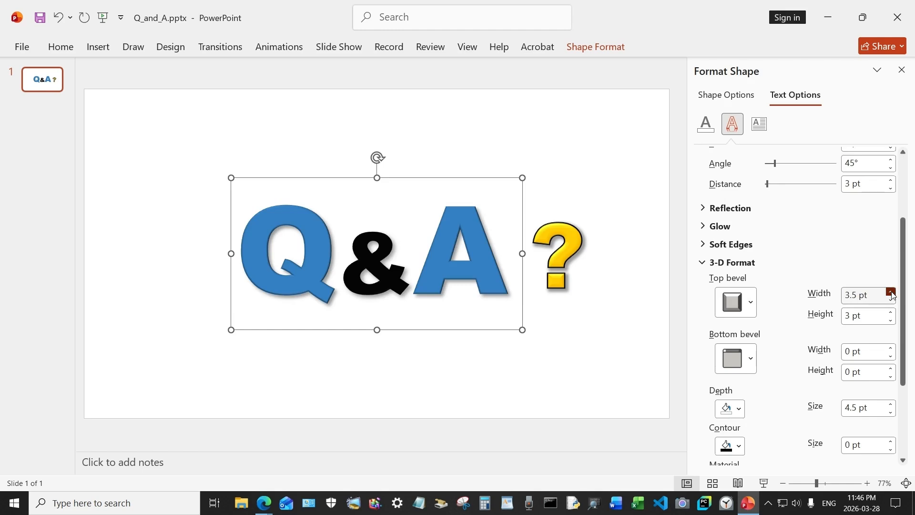
left_click(890, 291)
left_click(889, 292)
left_click(890, 291)
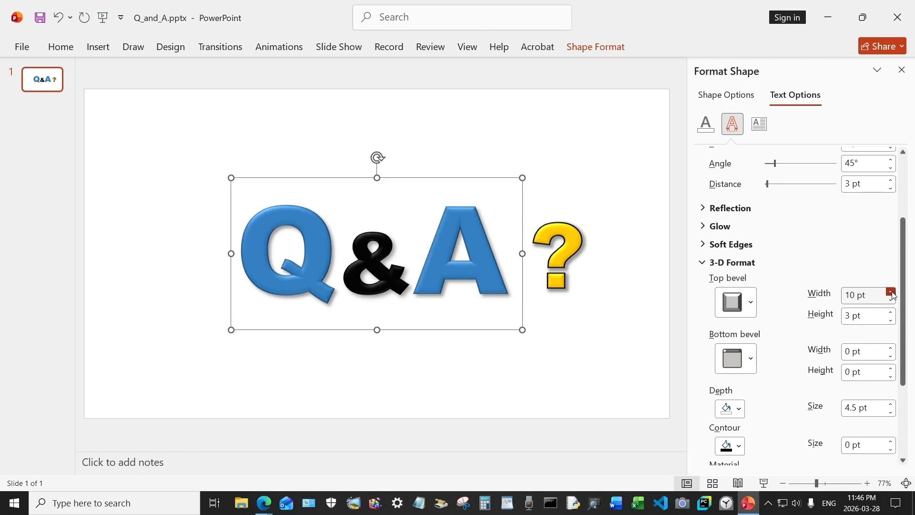
left_click(619, 323)
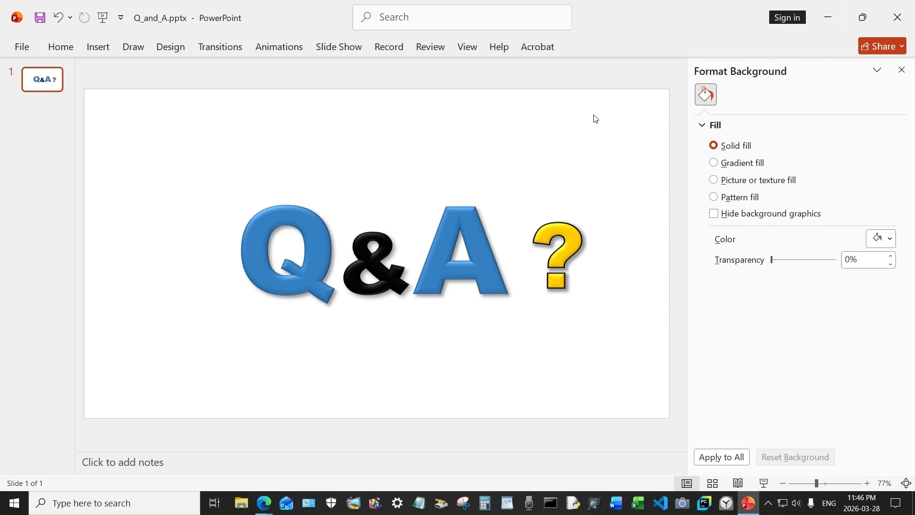
- Move the question mark's text box up and slightly right, so it sits above and to the right of the A
left_click(574, 235)
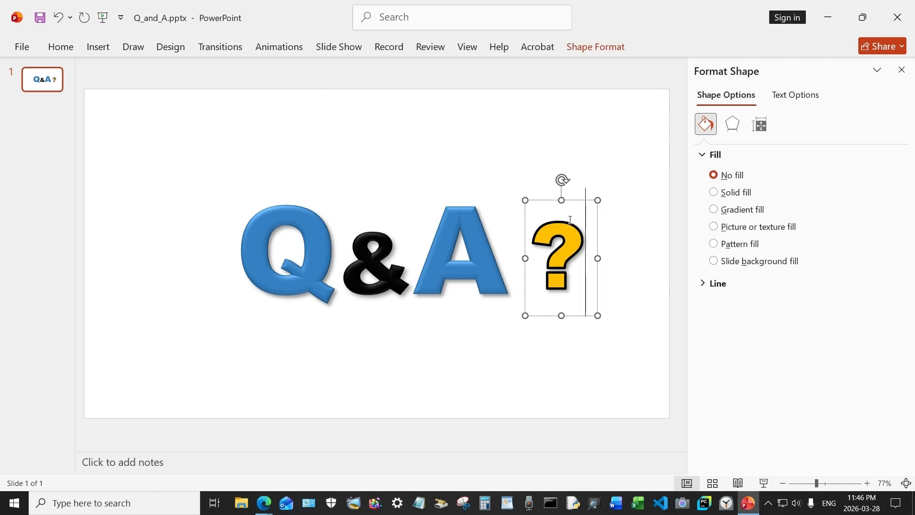
left_click_drag(571, 201, 587, 133)
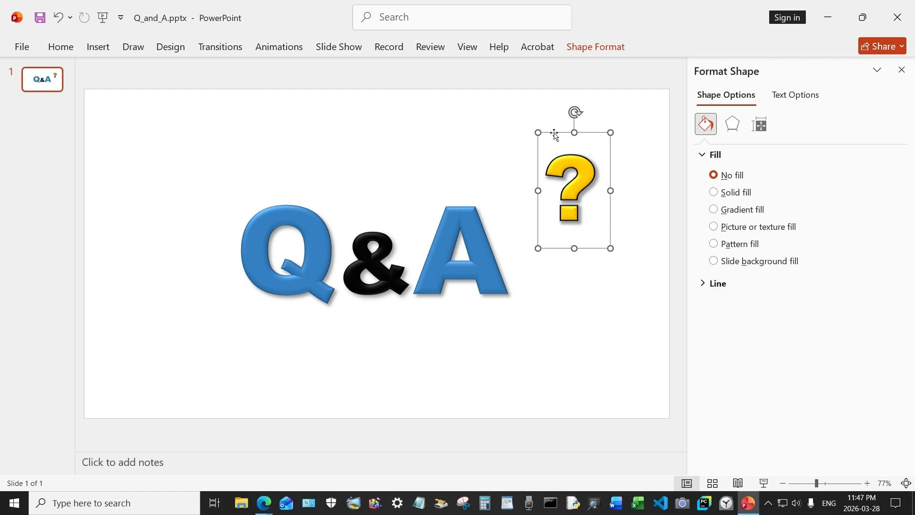
- Apply the Shapes motion path animation to the yellow question mark
left_click(286, 51)
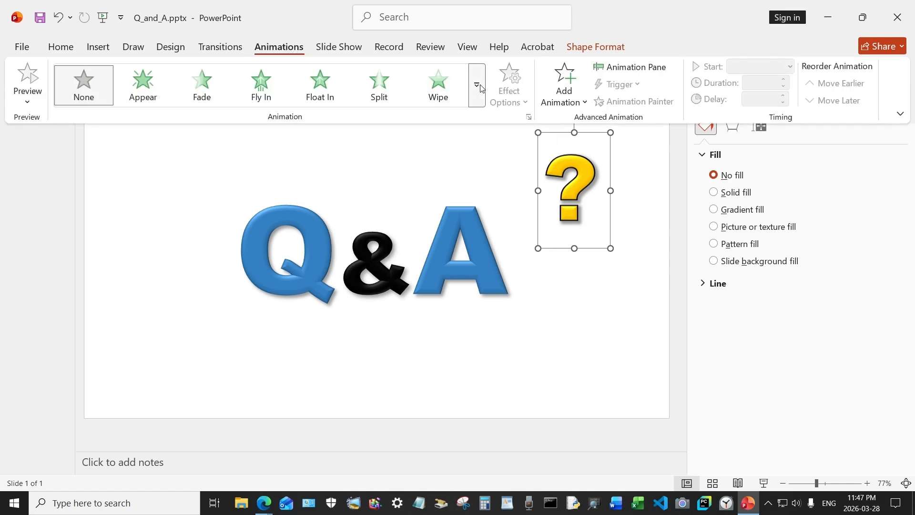
left_click(476, 86)
scroll(431, 292, "down", 3)
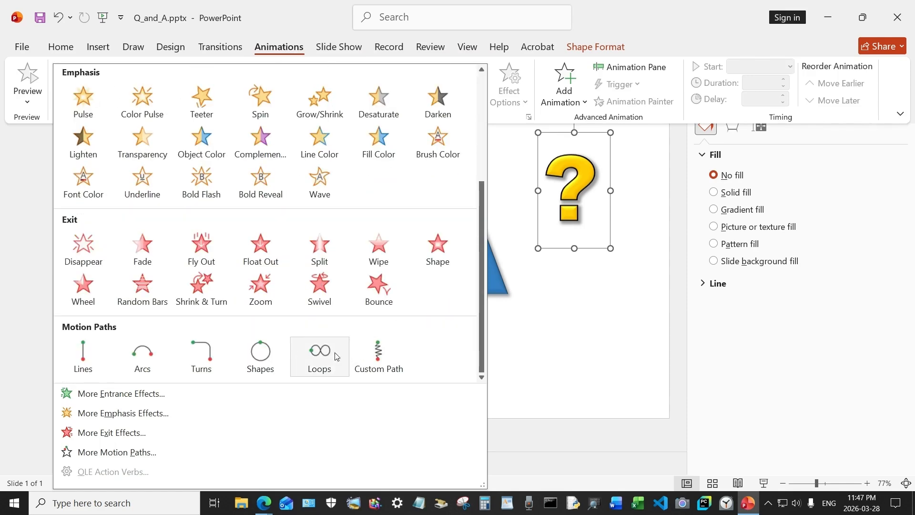
left_click(261, 360)
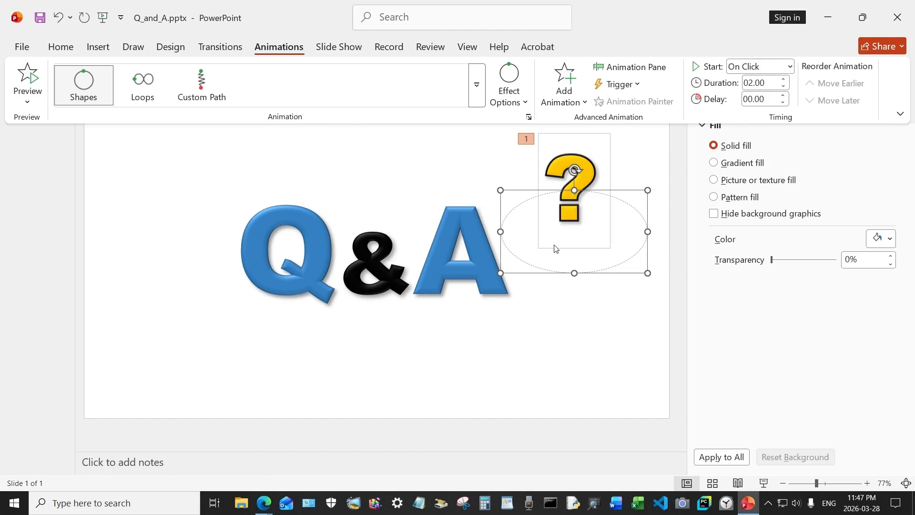
- Stretch the question mark's oval motion path in width and height until it surrounds the whole Q&A text, and deselect it
left_click(500, 232)
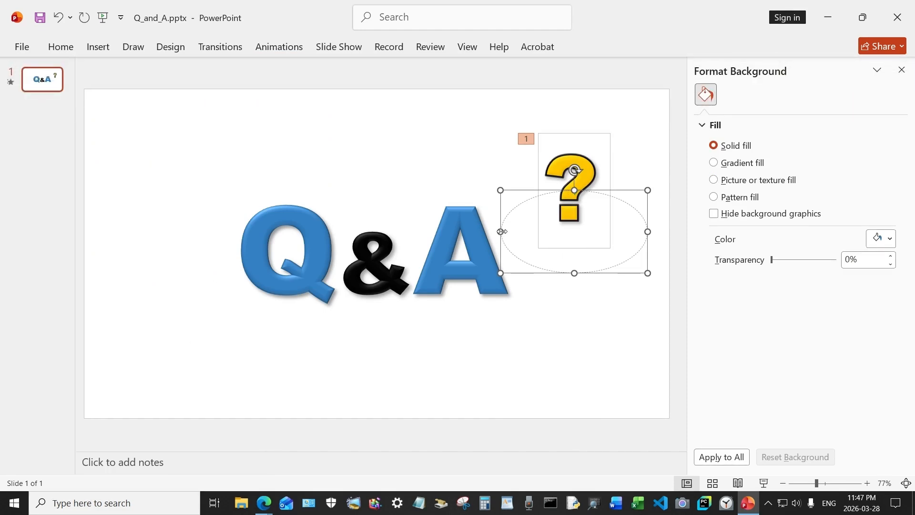
left_click_drag(501, 231, 139, 245)
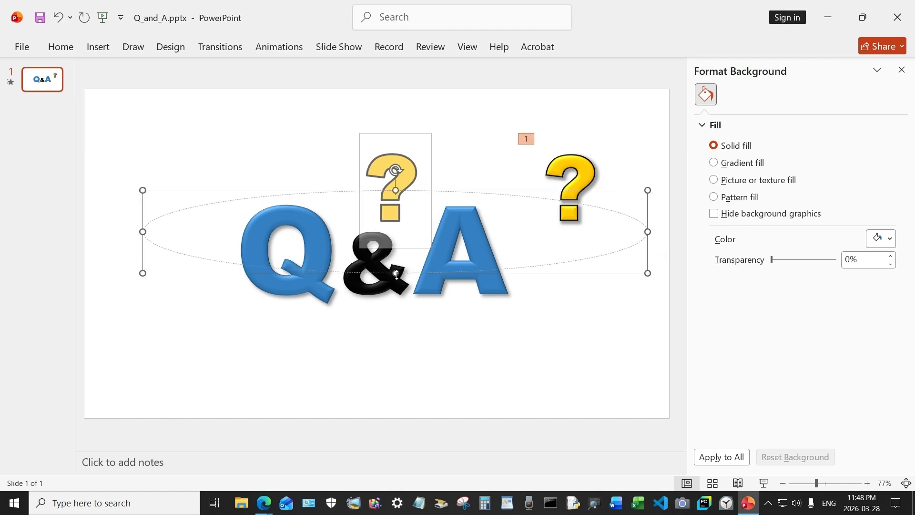
left_click(396, 284)
left_click_drag(396, 284, 397, 367)
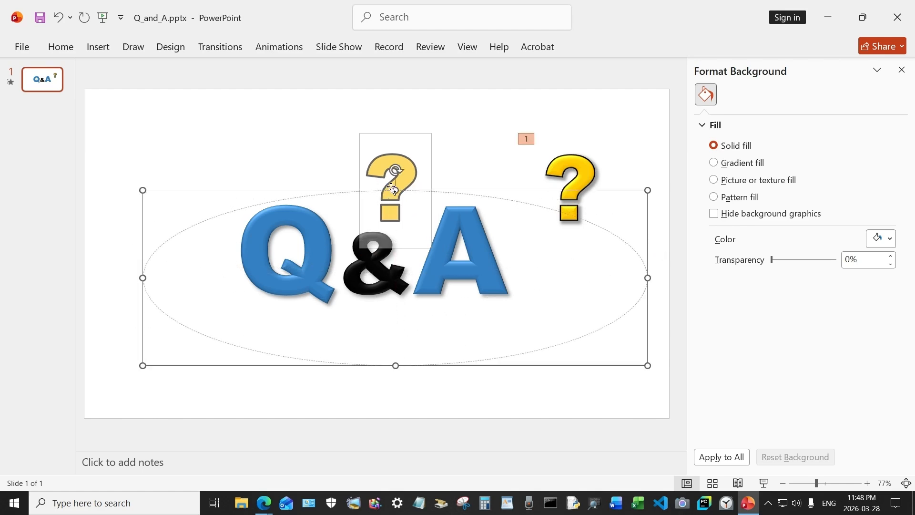
left_click_drag(395, 192, 396, 138)
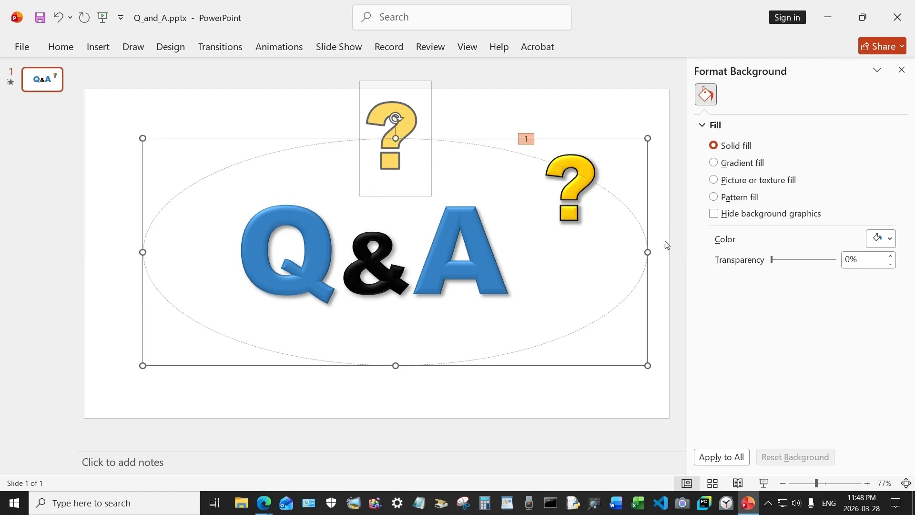
left_click(584, 385)
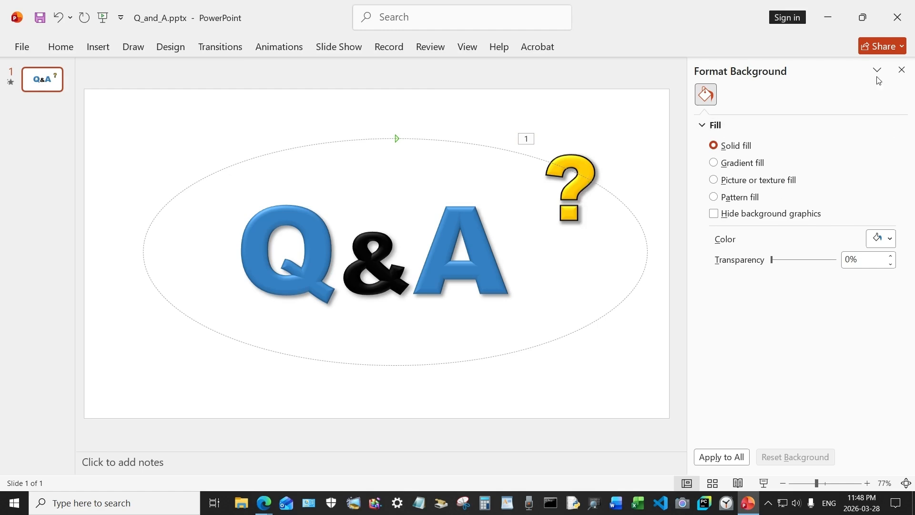
- Show the Animation Pane and select the question mark's motion path animation in it
left_click(275, 48)
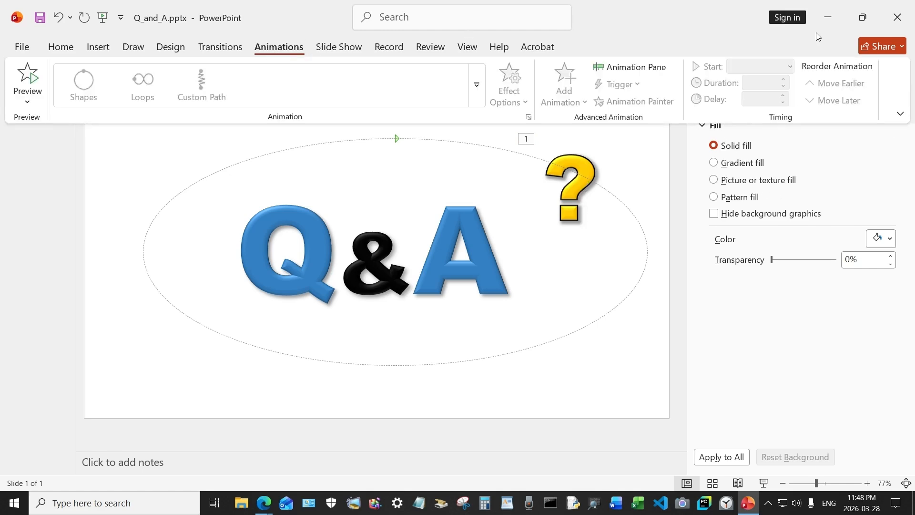
left_click(653, 73)
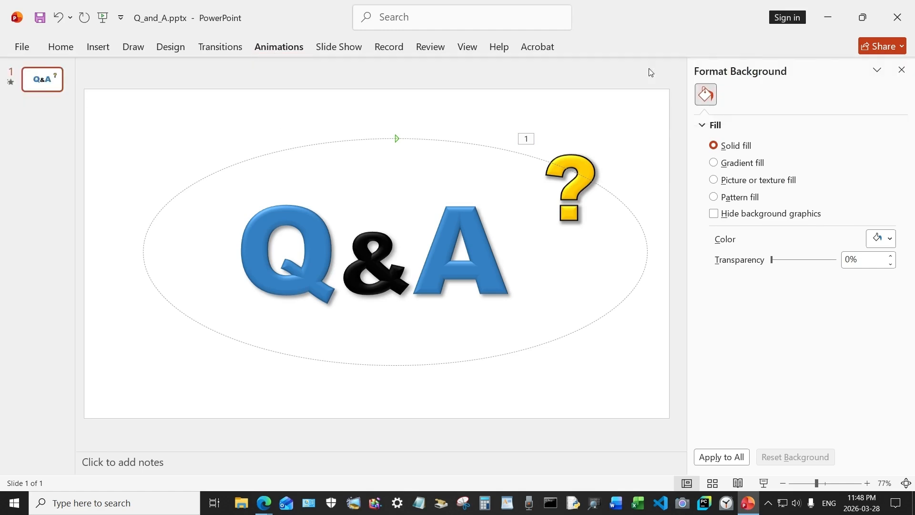
left_click(813, 122)
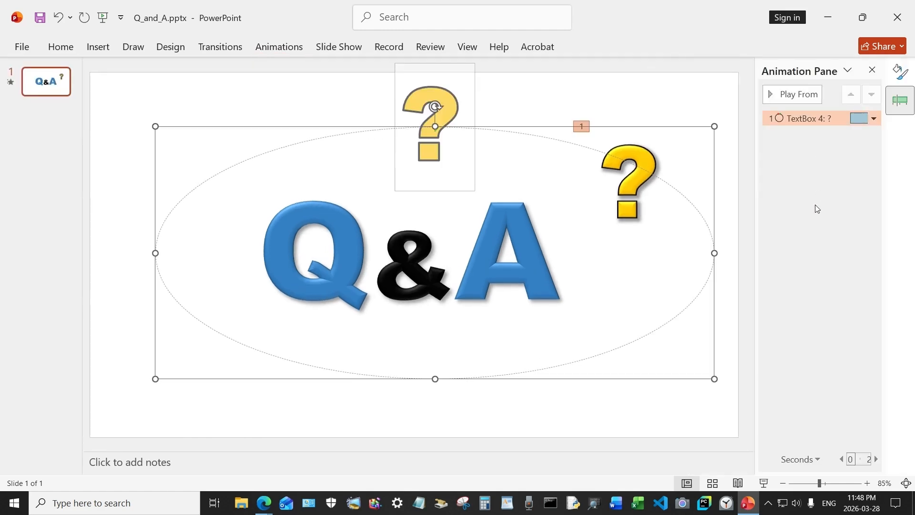
- Preview the Q&A slide as a slide show, trigger the question mark's animation and exit the show
left_click(763, 483)
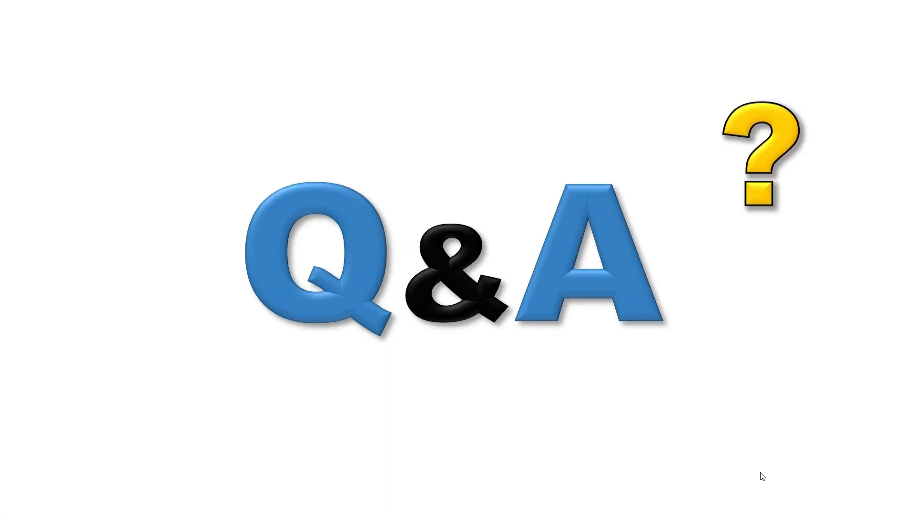
left_click(822, 352)
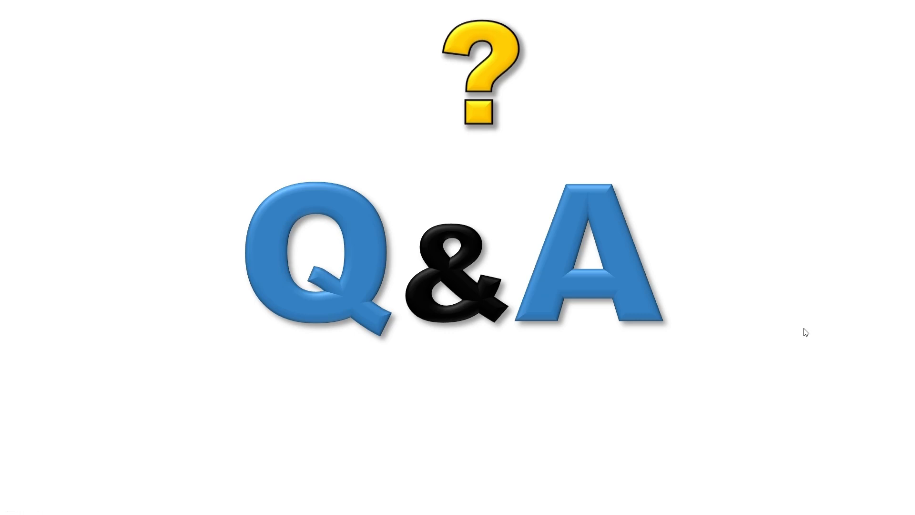
key("Escape")
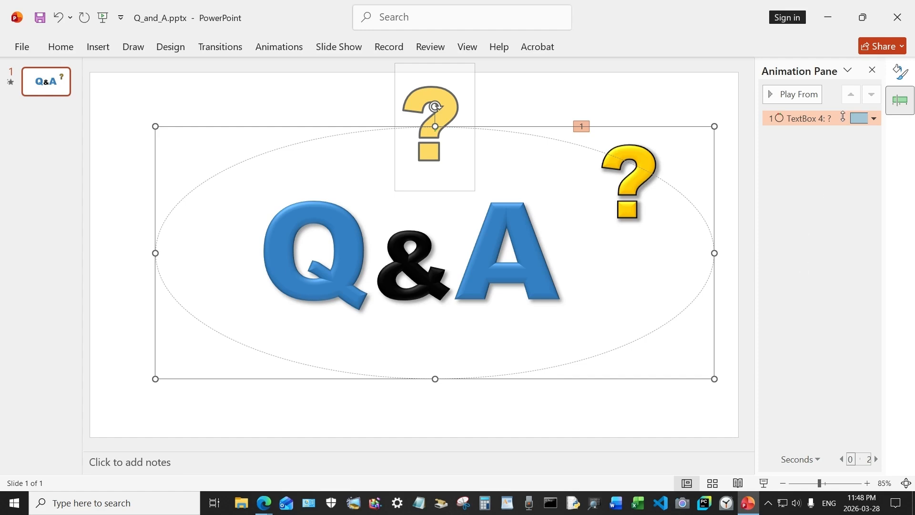
- Set the question mark's animation to start with previous, with a duration of 5 seconds (Very Slow) and 5 repeats
left_click(874, 119)
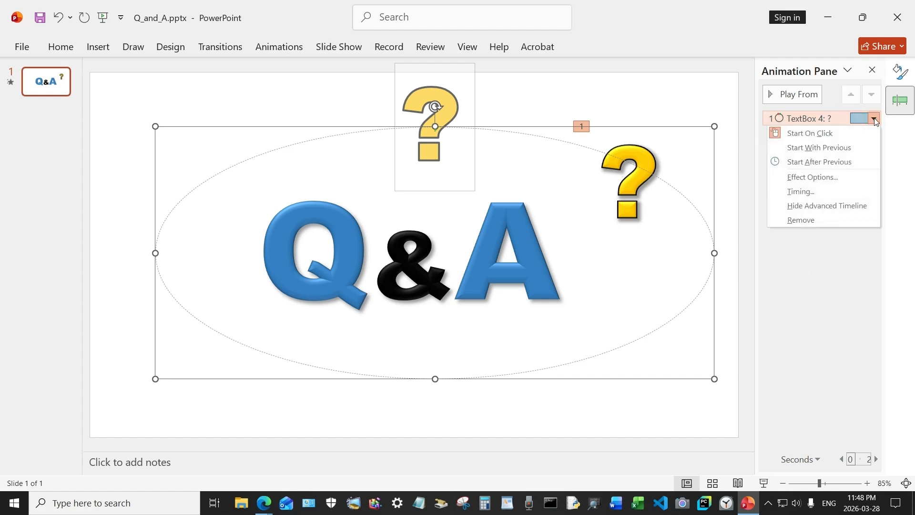
left_click(822, 149)
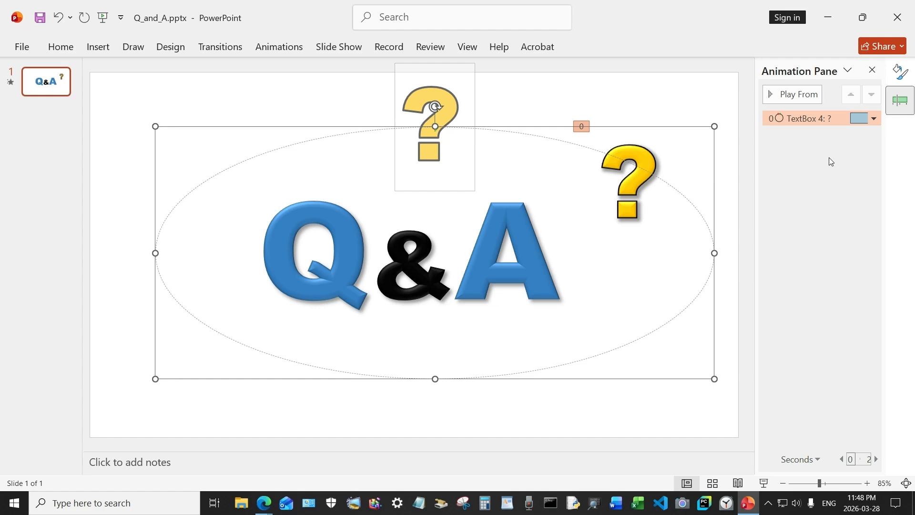
left_click(873, 119)
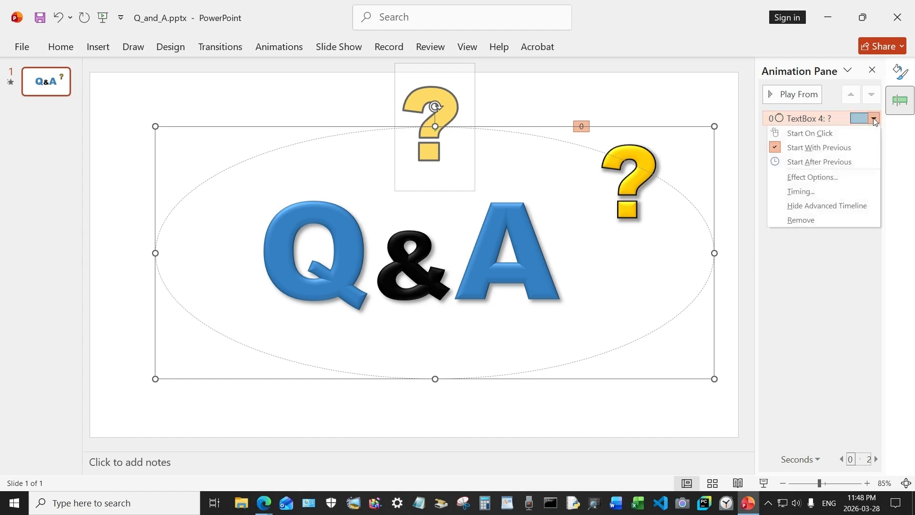
left_click(824, 190)
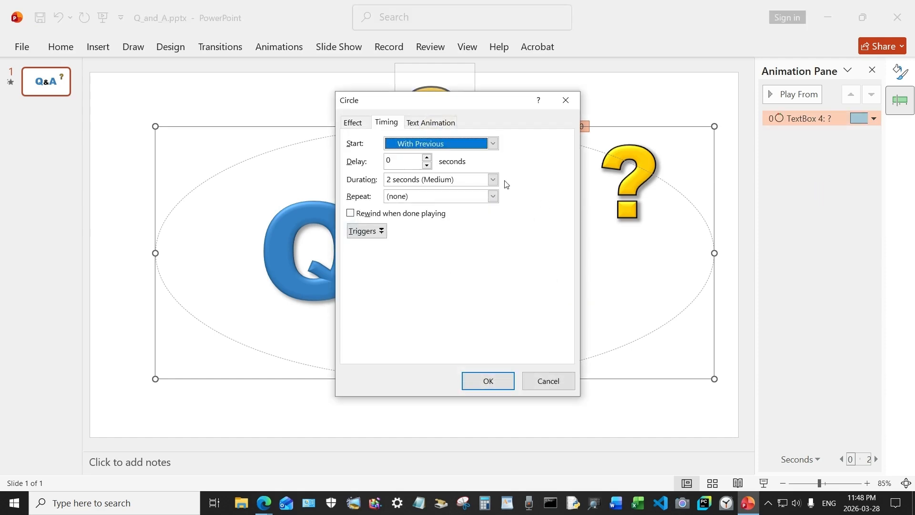
left_click(492, 179)
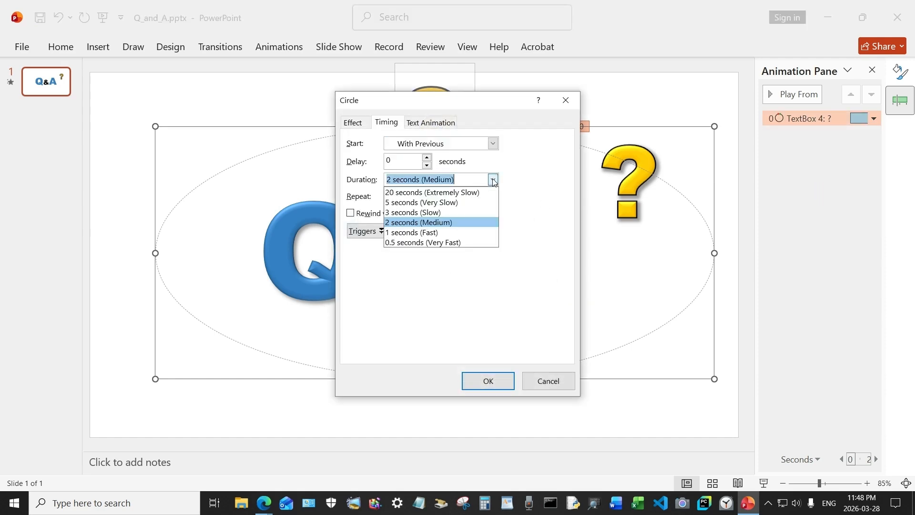
left_click(467, 204)
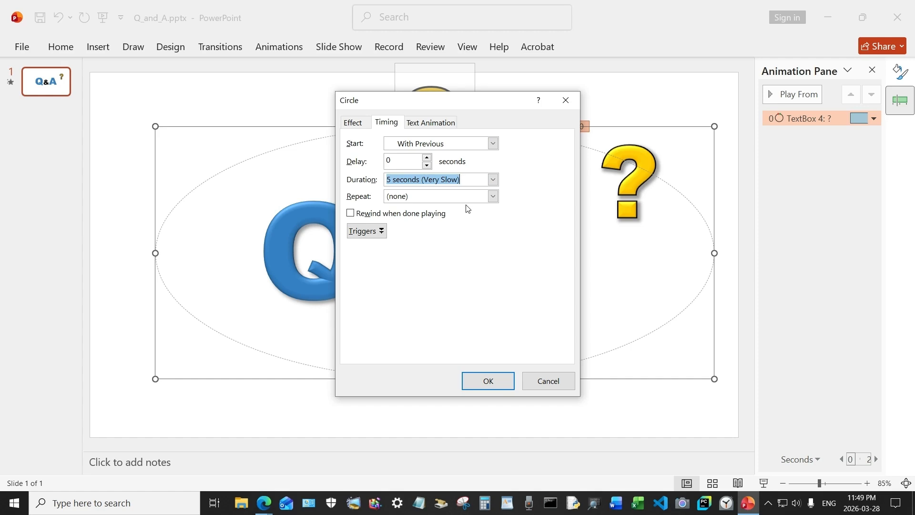
left_click(494, 196)
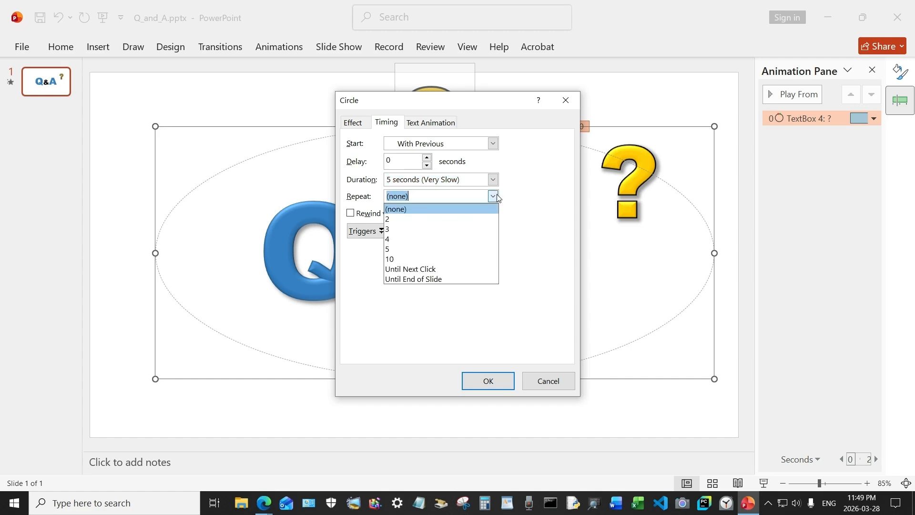
left_click(431, 249)
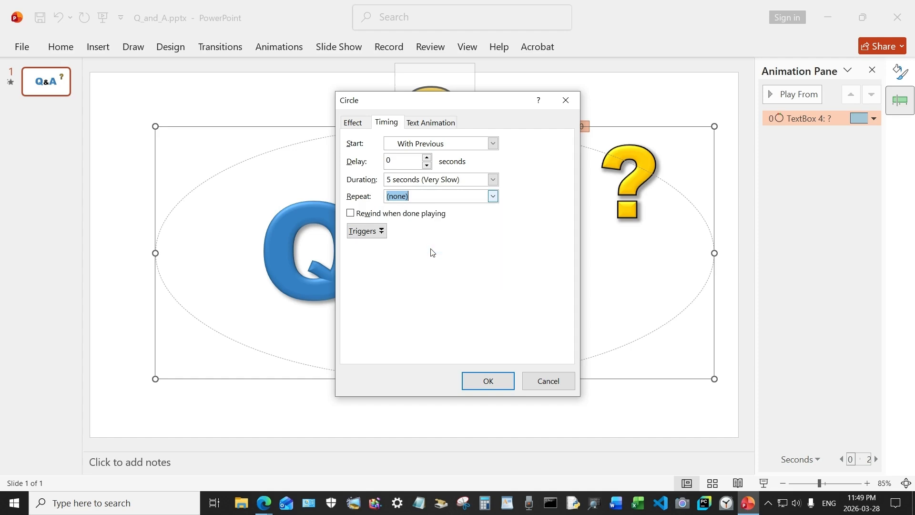
left_click(488, 380)
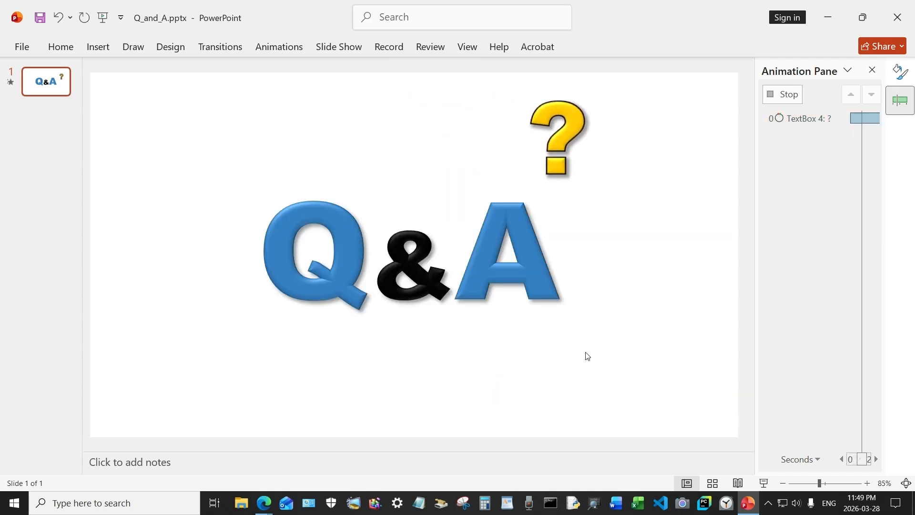
- Add a new slide and move it ahead of the Q&A slide
right_click(43, 138)
left_click(71, 192)
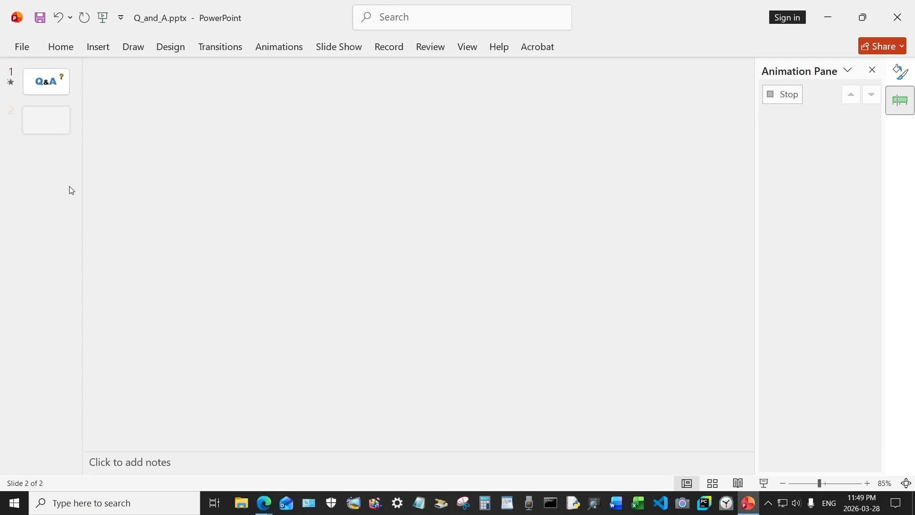
left_click_drag(49, 134, 48, 80)
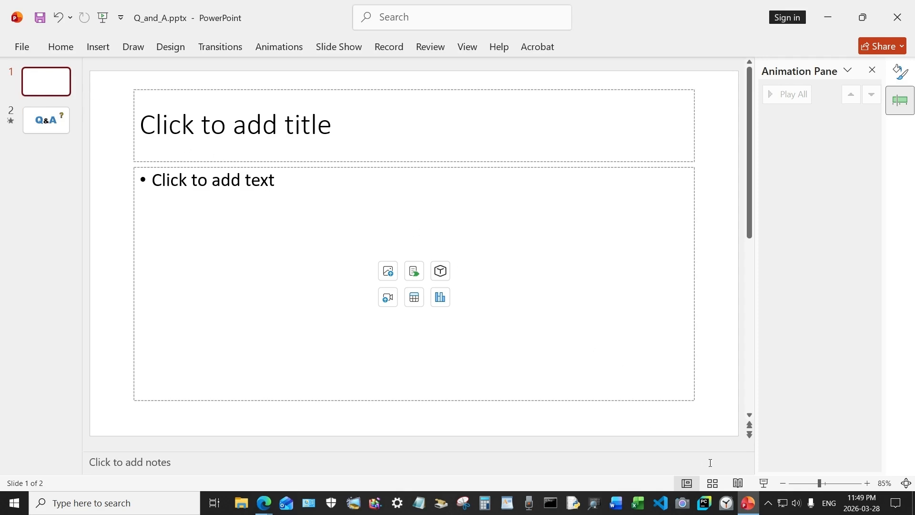
- Play the slide show from the empty first slide and advance to the Q&A slide to watch the animation
left_click(763, 481)
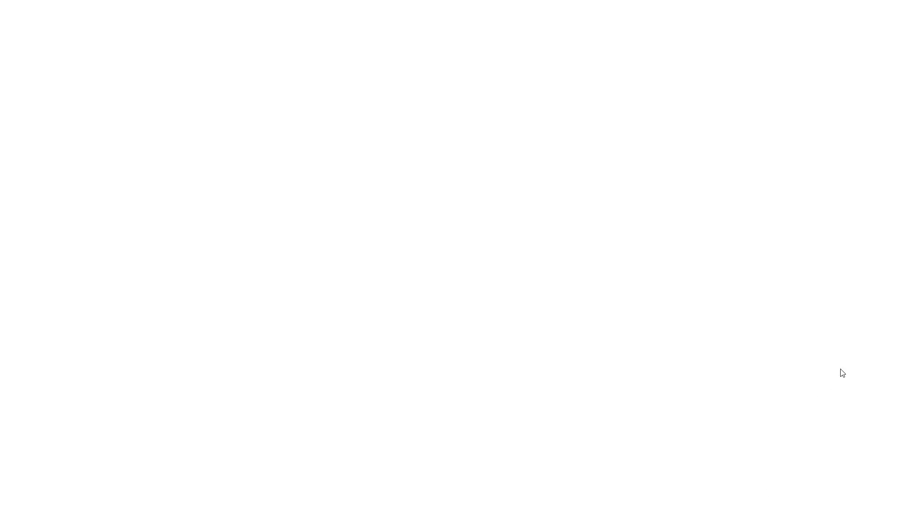
left_click(821, 379)
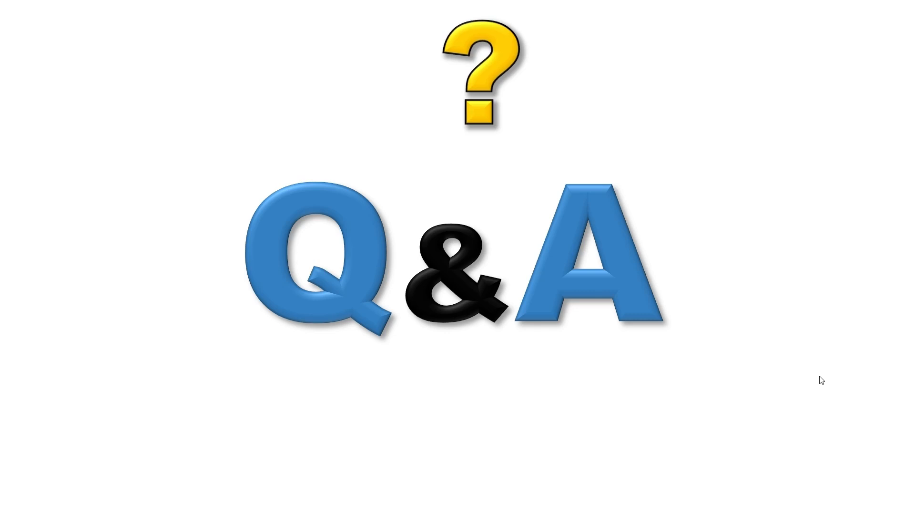